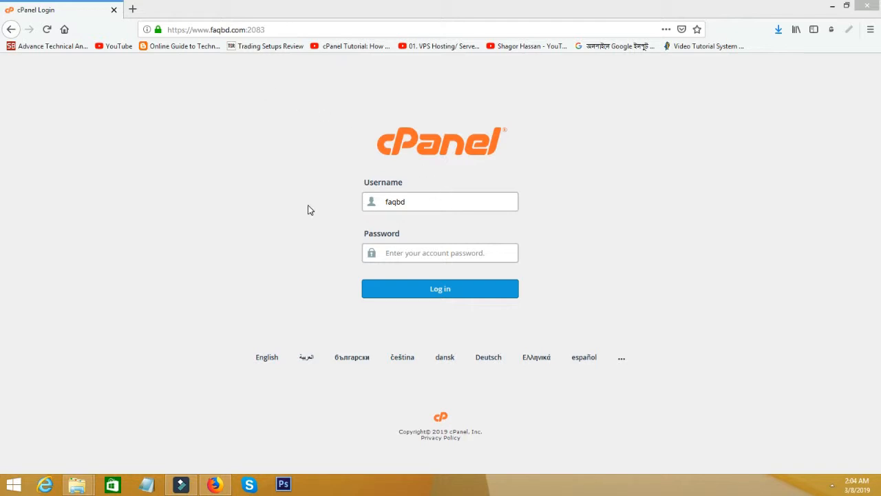
Step: Paste the account password, log in to cPanel, and decline Firefox's offer to save the login
left_click(419, 201)
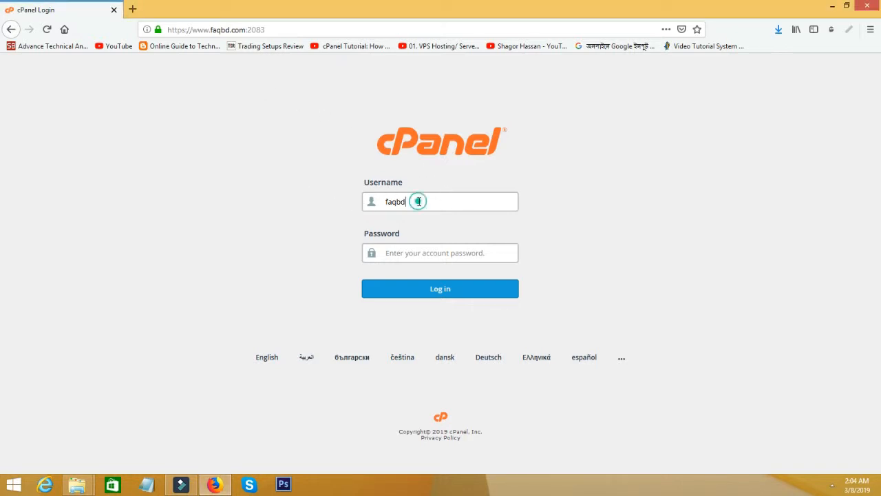
left_click(406, 253)
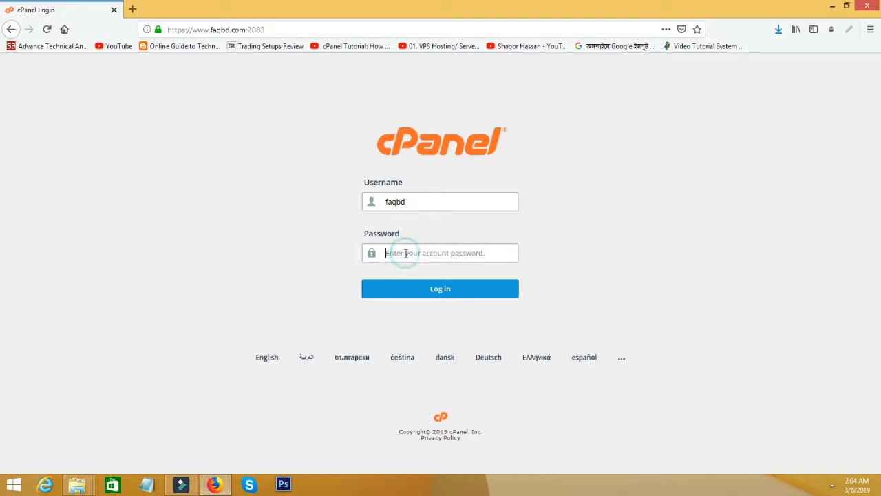
key("ctrl+v")
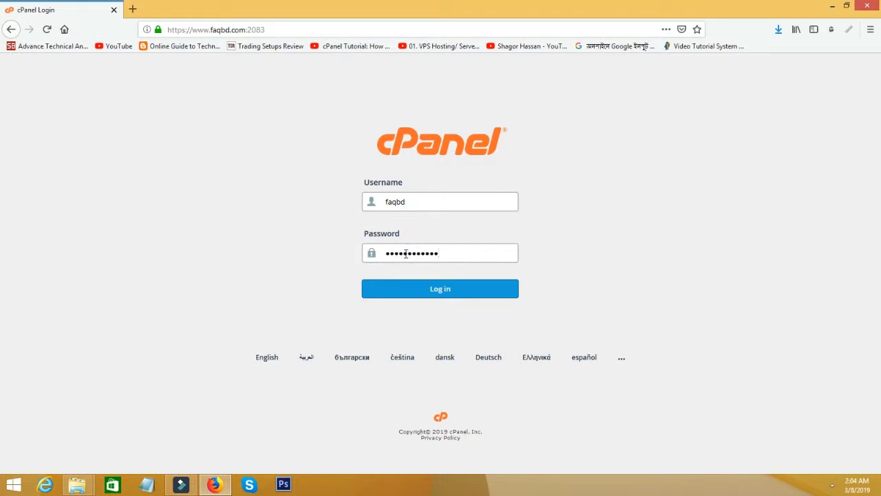
left_click(437, 294)
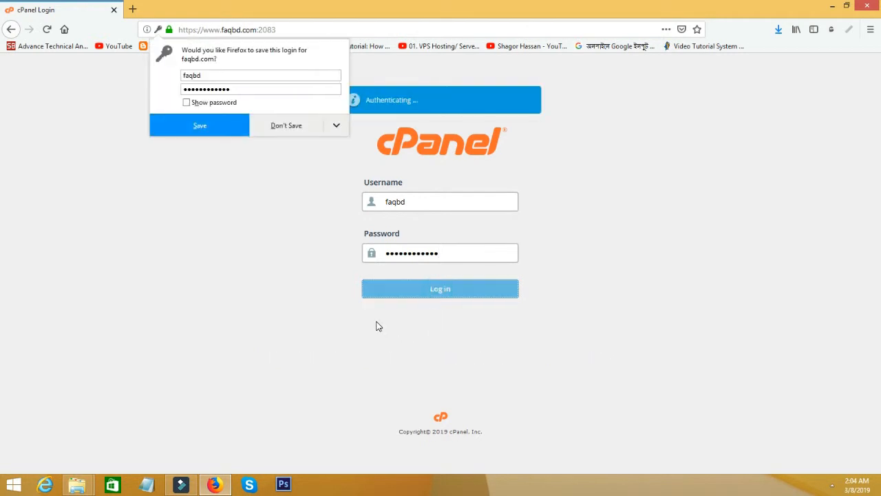
left_click(282, 126)
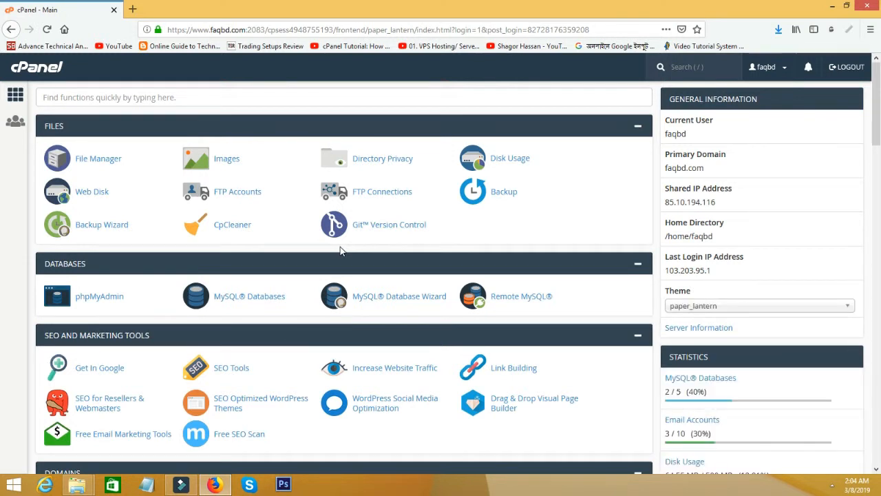
Step: Scroll down the dashboard to the Email section and open Email Accounts
scroll(339, 246, "down", 2)
scroll(340, 251, "down", 1)
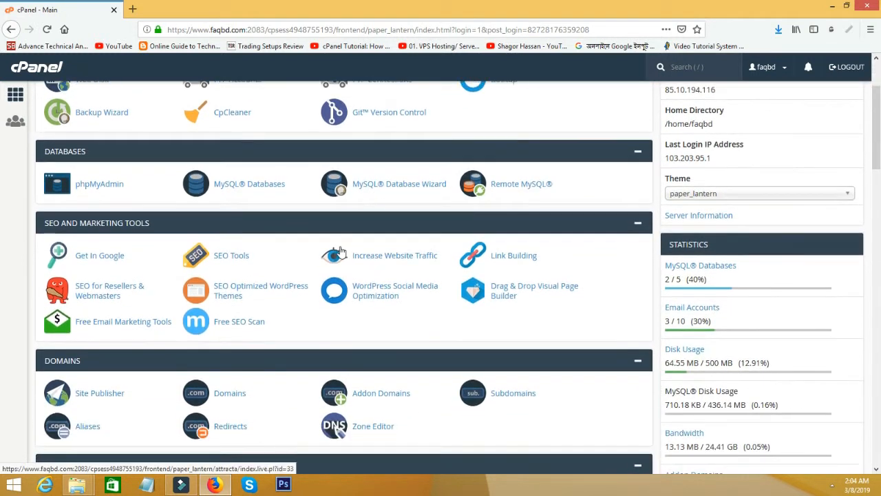
scroll(340, 251, "down", 3)
scroll(340, 251, "down", 3)
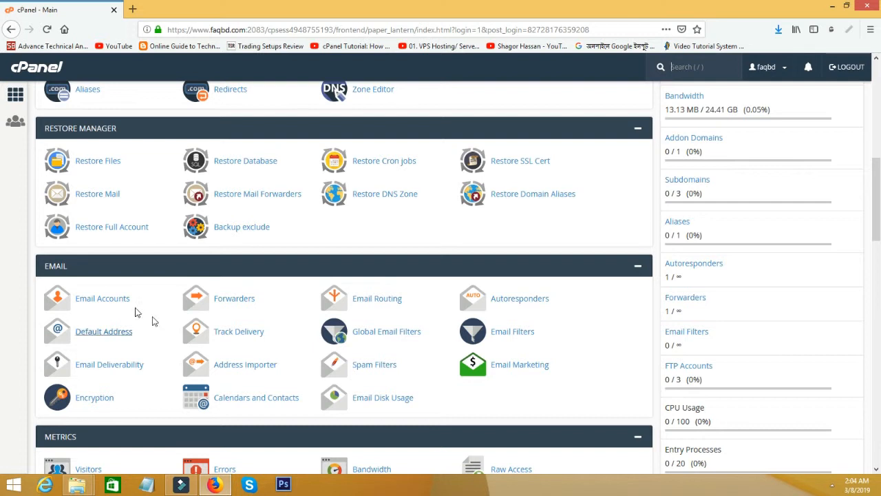
left_click(99, 307)
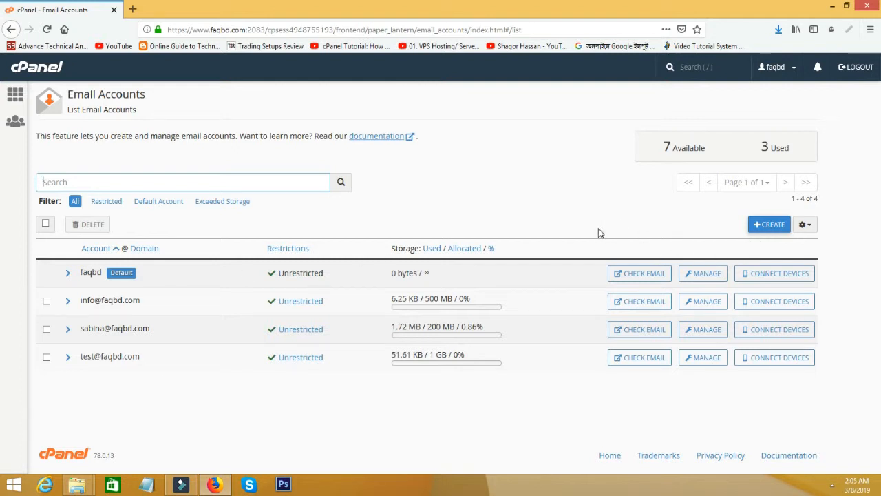
Step: Start a new email account with username 'support', correcting the misspelled entry
left_click(759, 231)
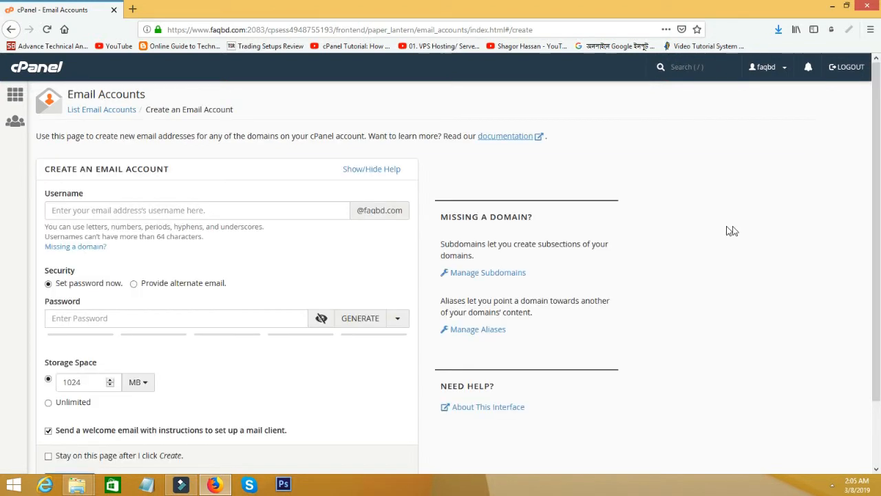
left_click(97, 208)
type("suoort")
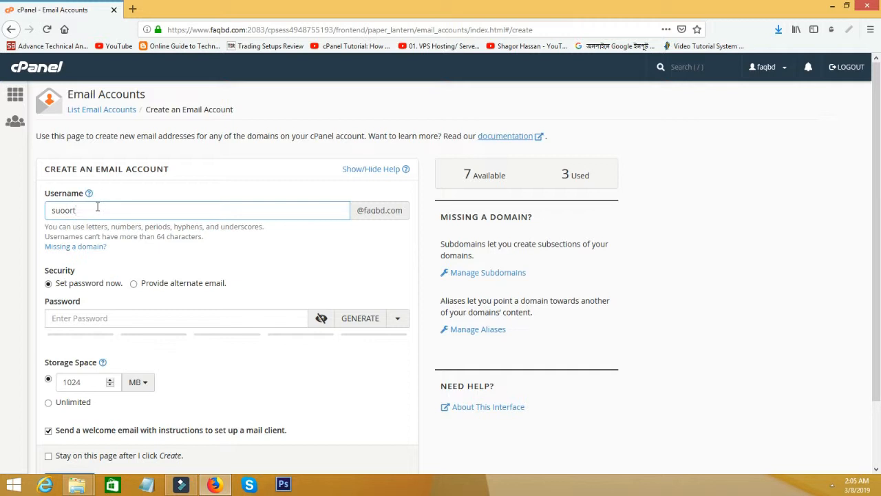
left_click(97, 208)
key("ctrl+a")
type("suppo")
Step: Enter a password for the new support account
left_click(127, 321)
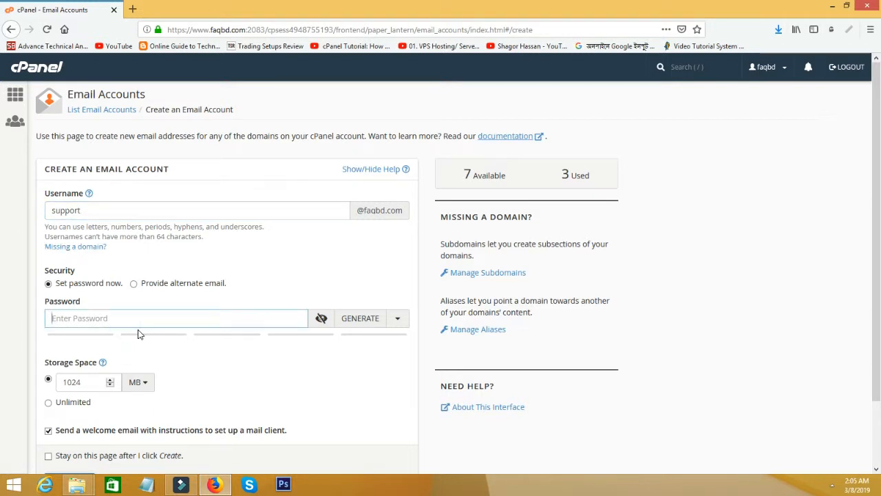
type("aaaaaaa")
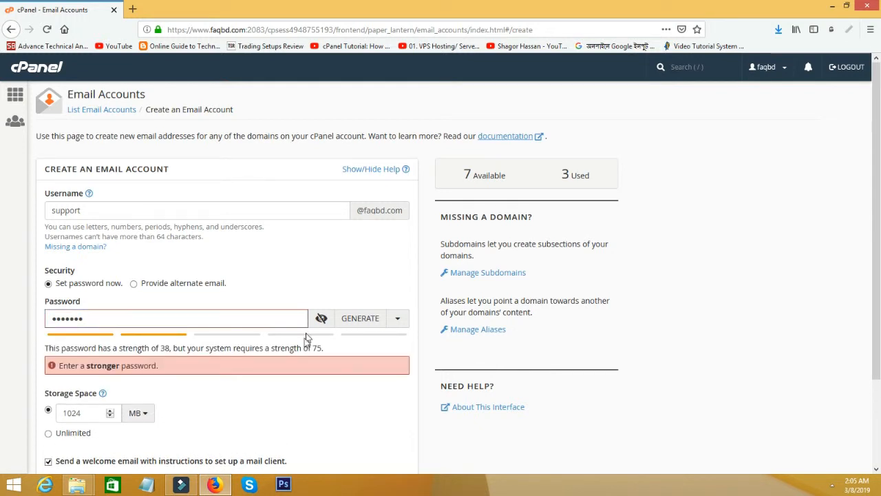
type("1234")
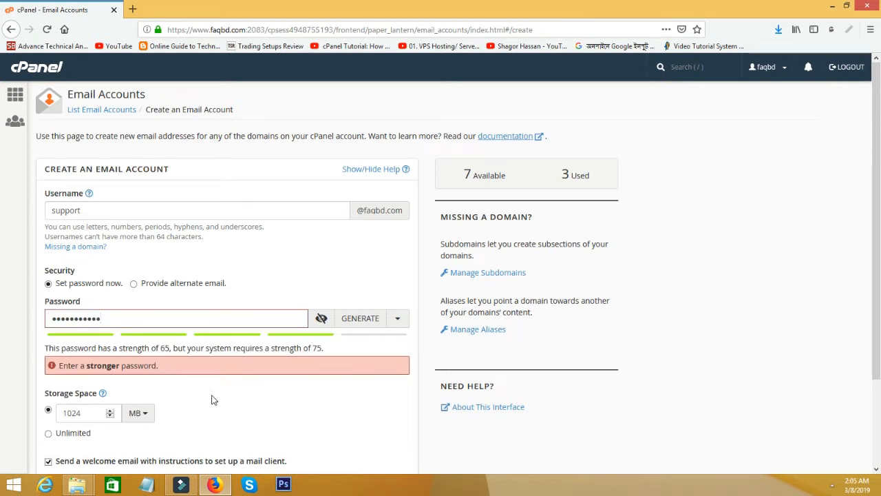
scroll(206, 398, "down", 2)
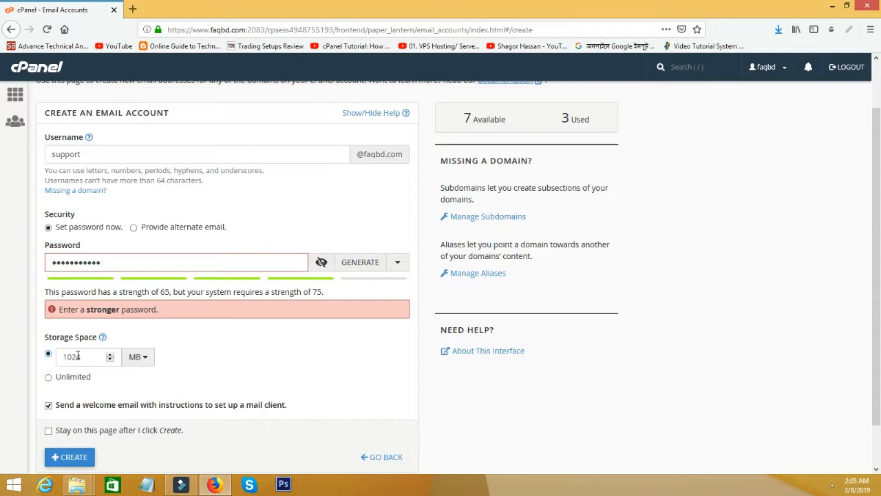
Step: Change the storage quota from 1024 to 500 MB and attempt to create the mailbox
left_click(56, 356)
left_click_drag(82, 355, 59, 356)
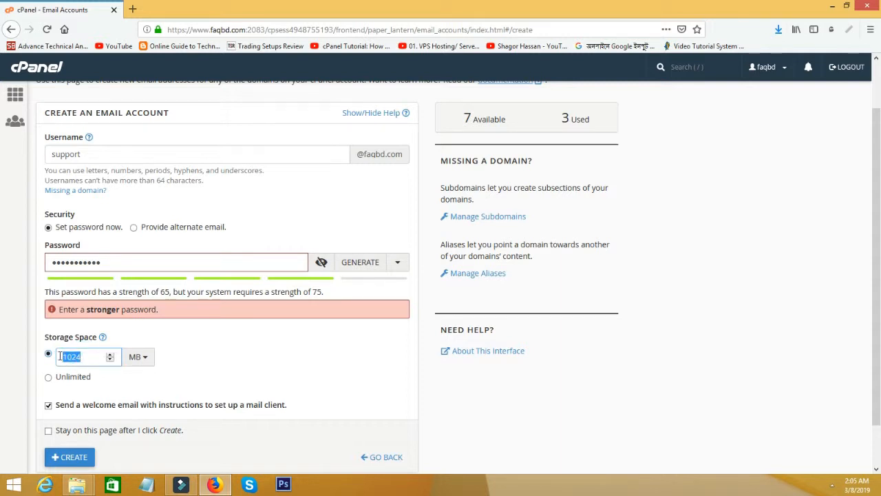
type("500")
scroll(195, 340, "down", 1)
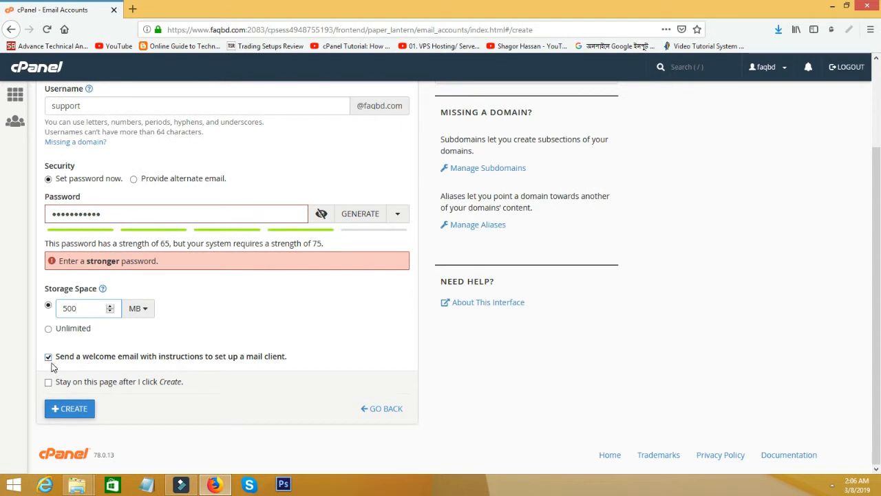
left_click(67, 412)
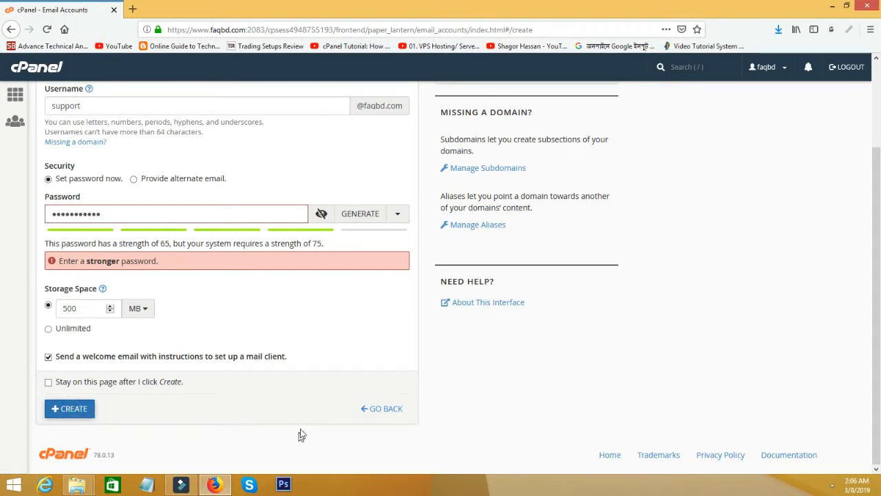
Step: Lengthen the support account's password and try creating it again
left_click(188, 218)
type("••")
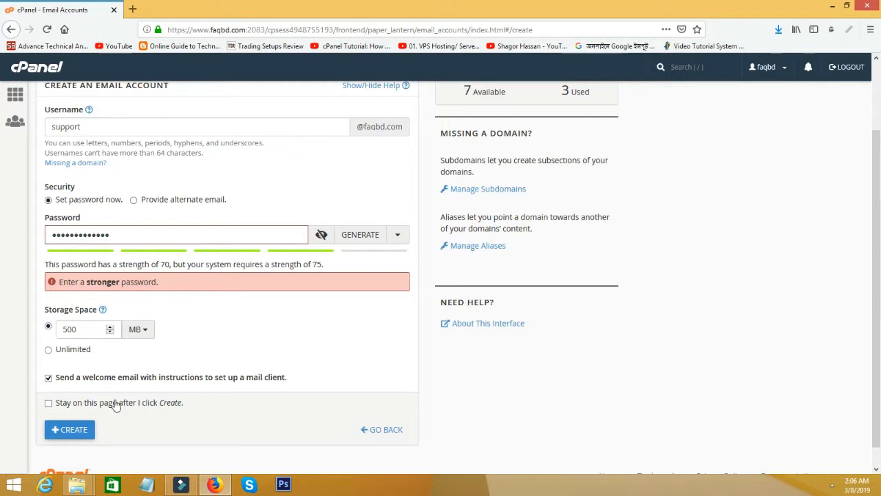
left_click(76, 433)
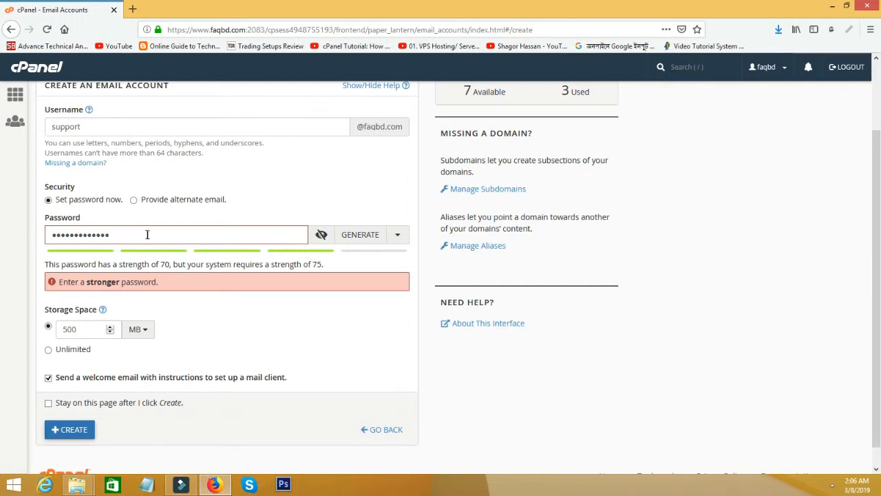
left_click(354, 235)
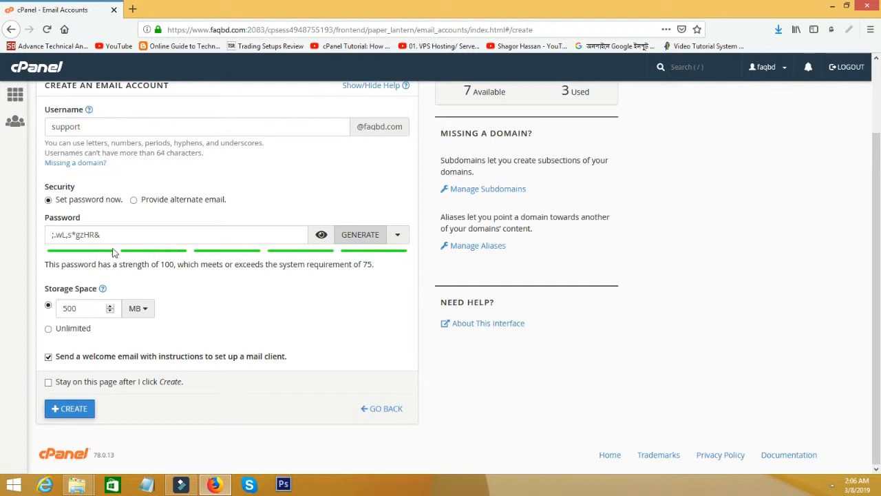
left_click(67, 411)
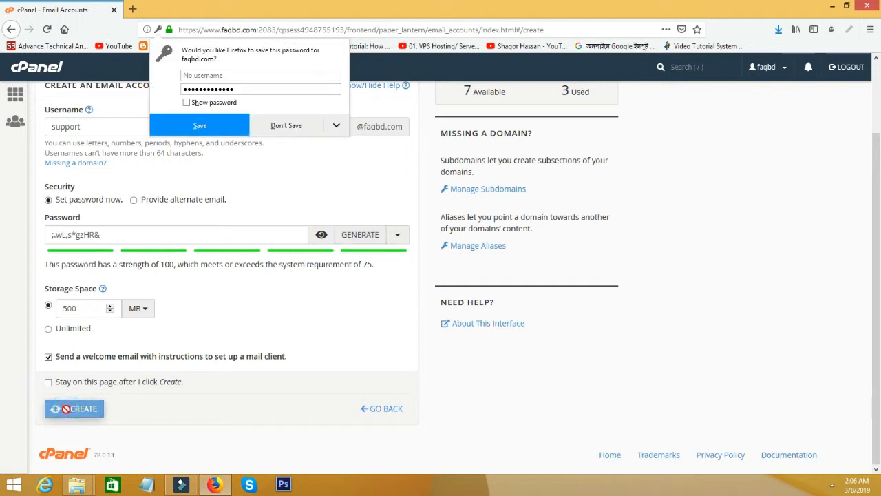
left_click(289, 131)
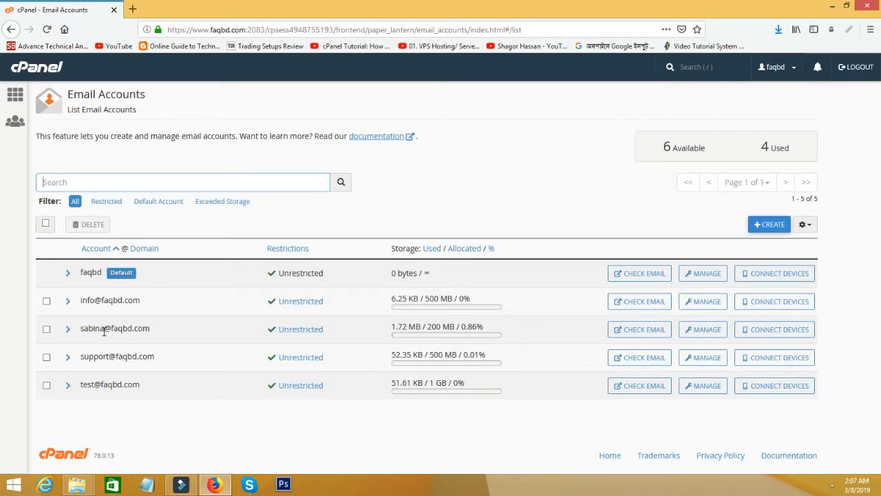
left_click_drag(78, 328, 149, 331)
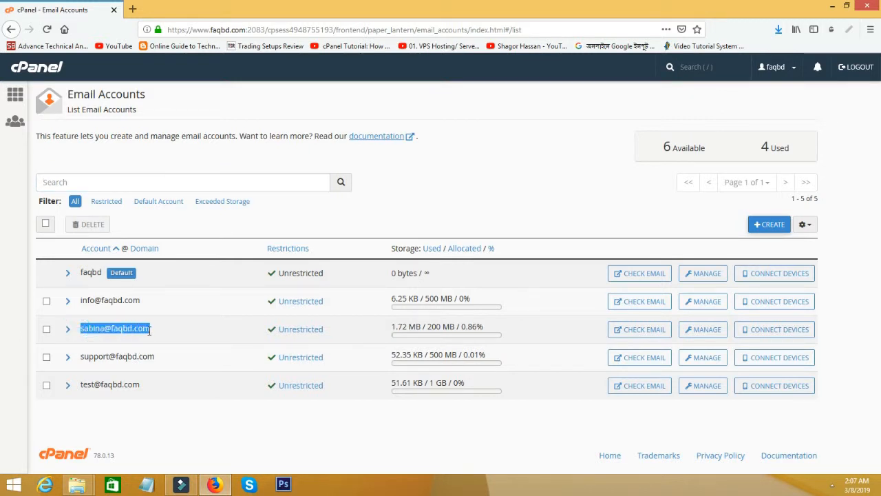
left_click(430, 325)
double_click(434, 326)
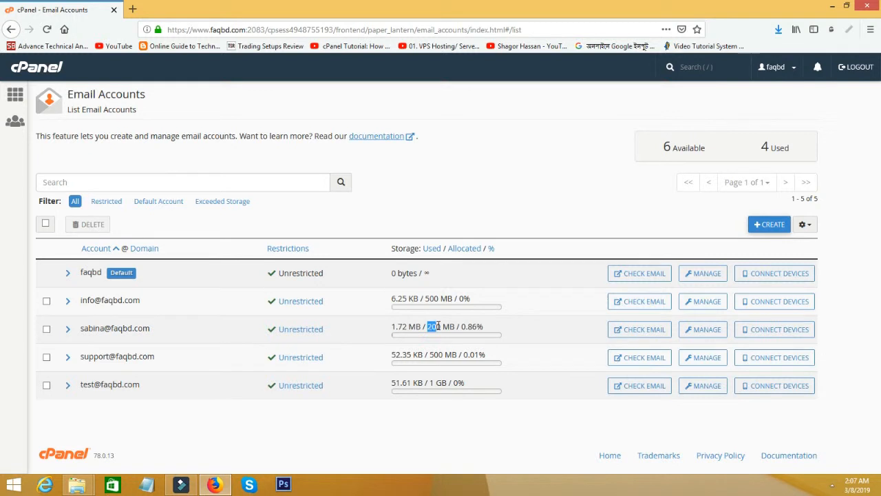
left_click(702, 335)
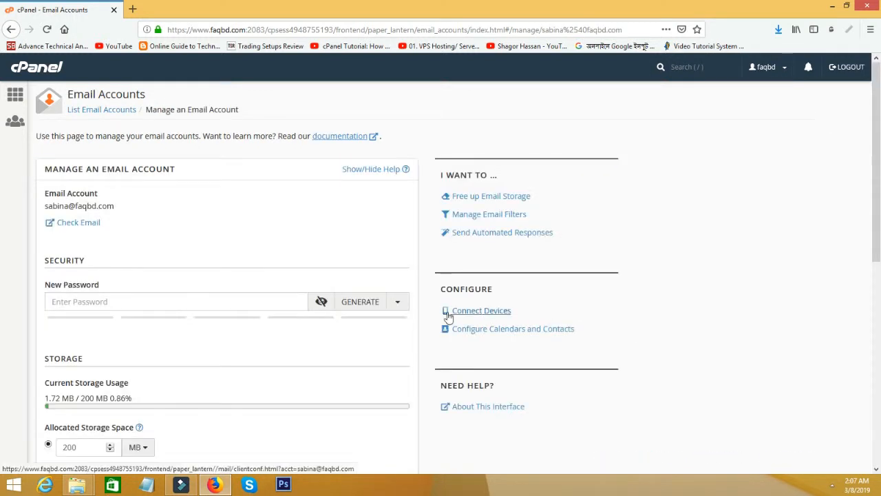
Step: Set Allocated Storage Space to 500 MB and save the email settings, dismissing Firefox's prompt
scroll(289, 365, "down", 3)
double_click(87, 278)
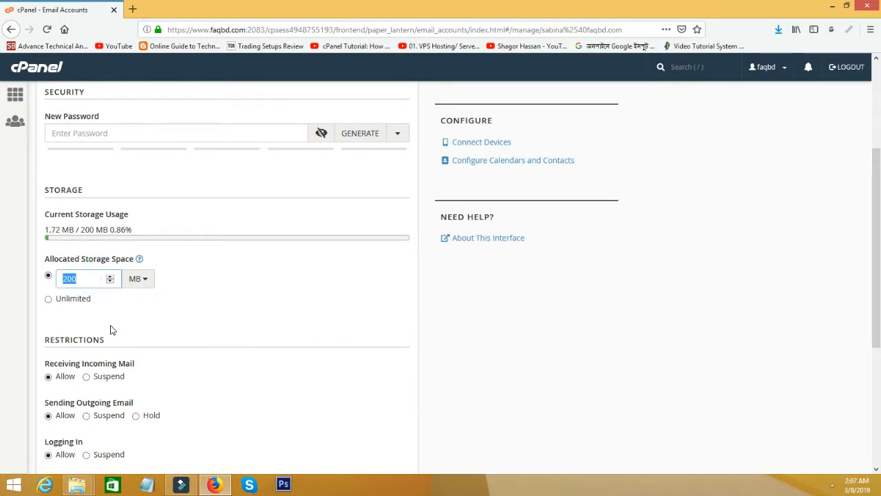
type("52")
key("BackSpace")
type("00")
scroll(191, 311, "down", 3)
left_click(146, 315)
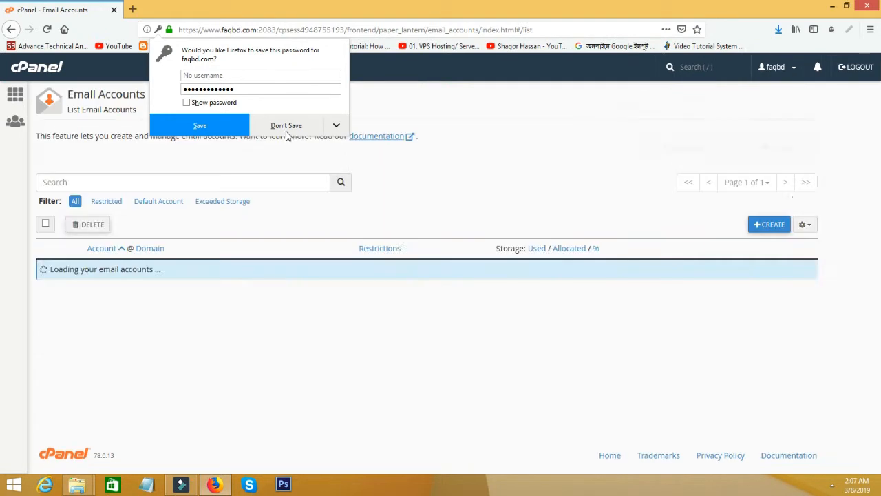
left_click(286, 128)
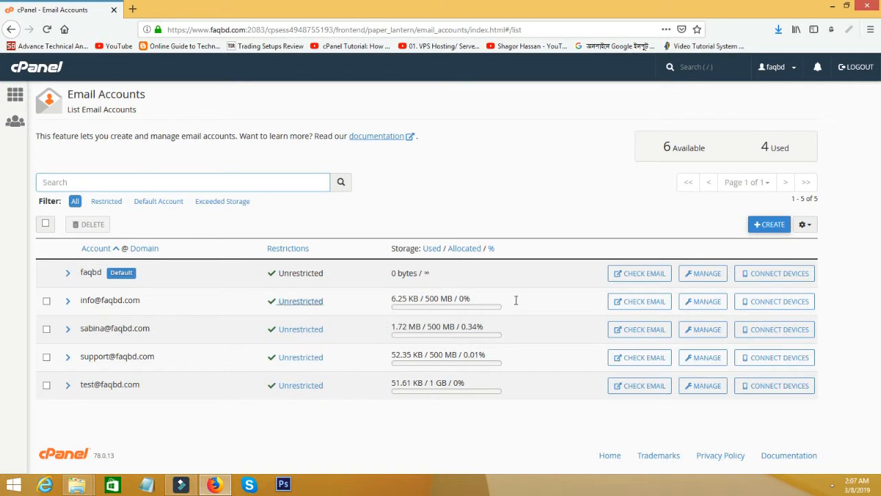
left_click(706, 309)
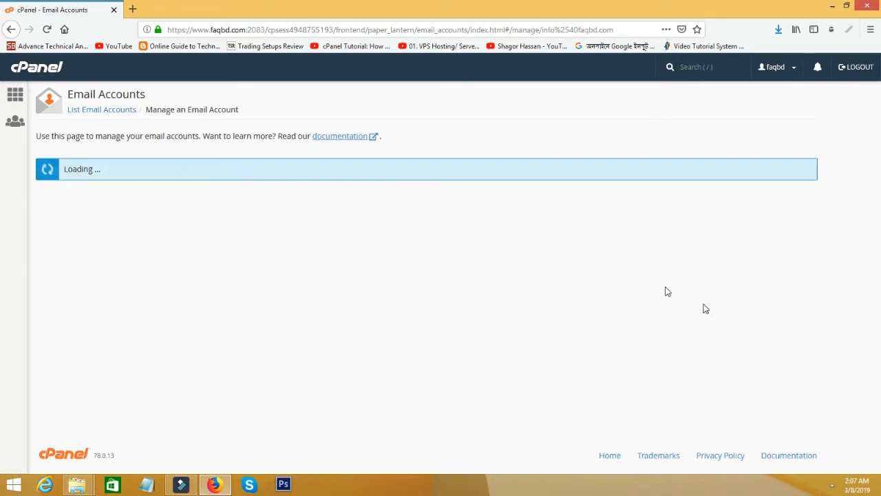
scroll(293, 344, "down", 6)
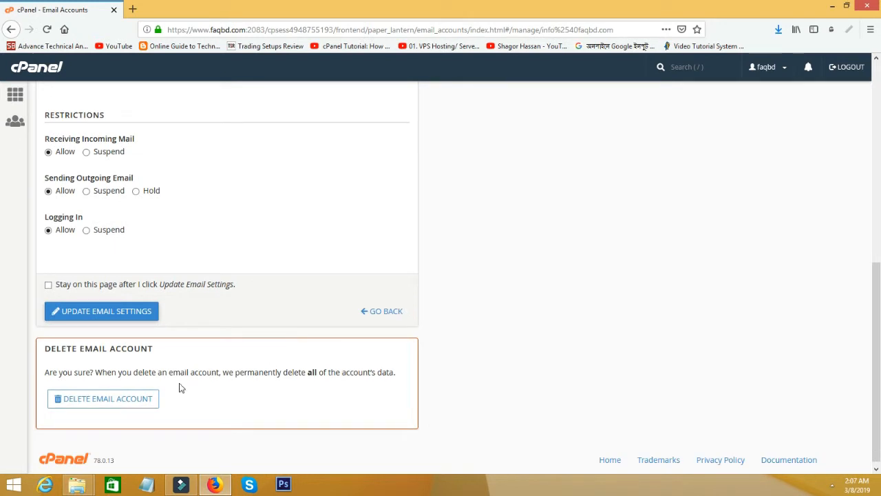
left_click(80, 406)
scroll(305, 407, "down", 3)
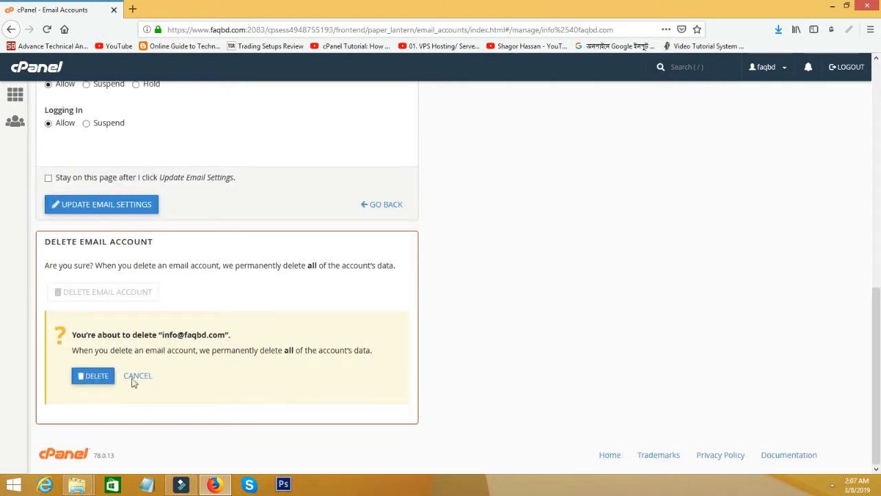
left_click(86, 375)
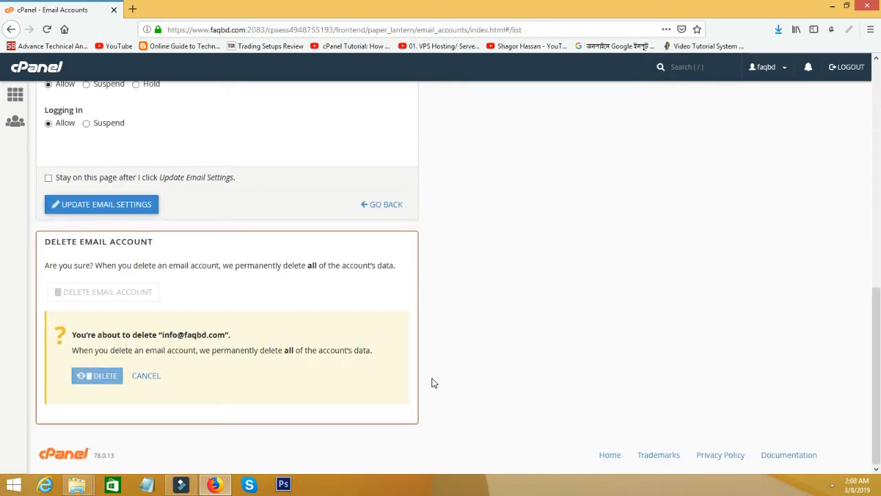